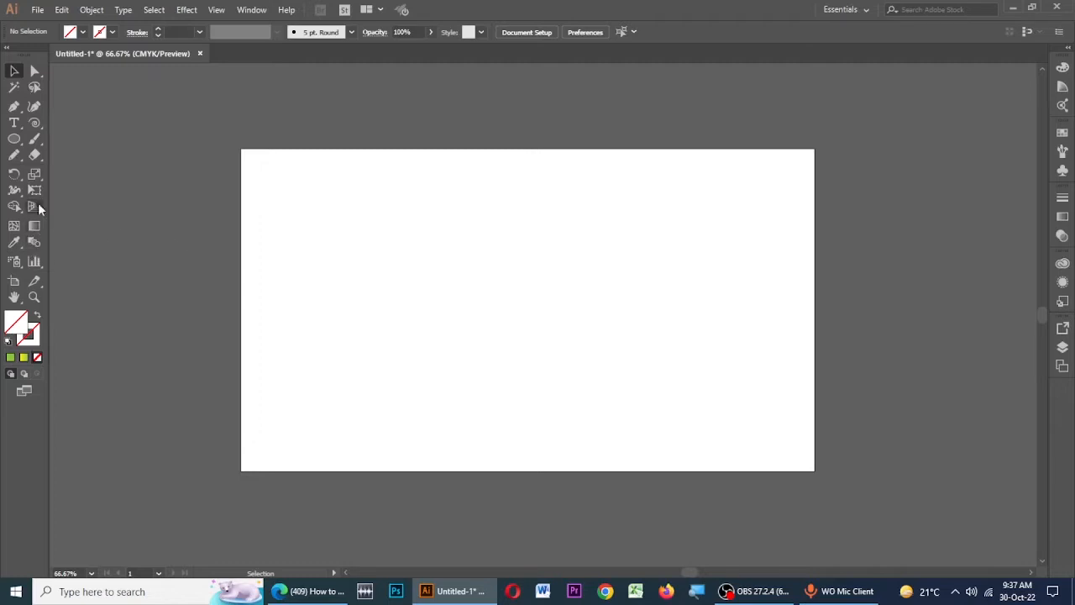
- Draw a circle about 124 pt in diameter in the artboard's upper-left area with the Ellipse tool
{"action": "left_click", "coordinate": [14, 140]}
{"action": "left_click_drag", "start_coordinate": [309, 205], "coordinate": [366, 247]}
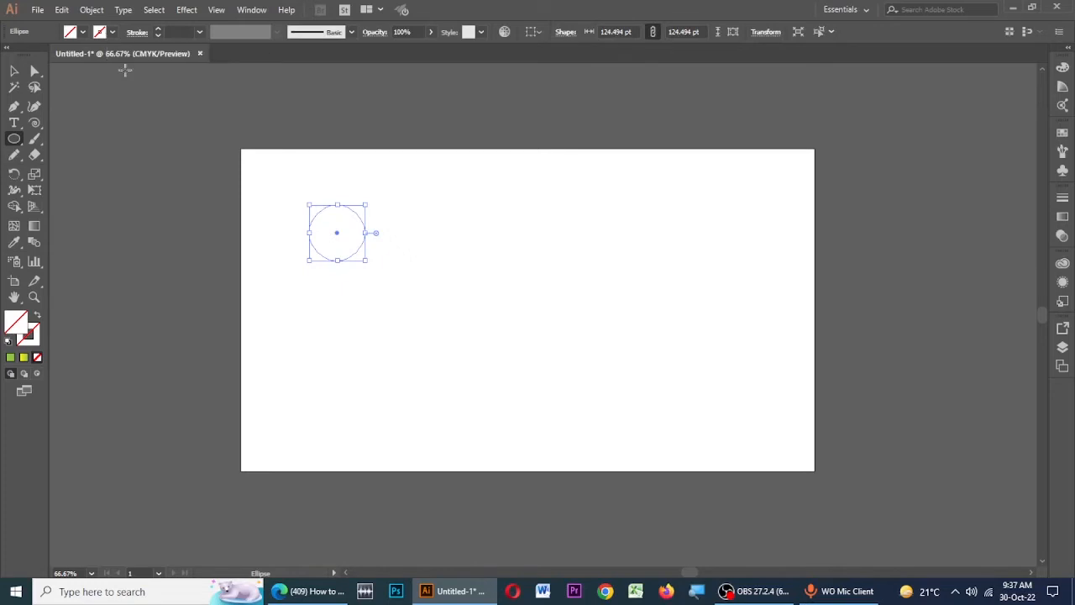
{"action": "left_click", "coordinate": [14, 72]}
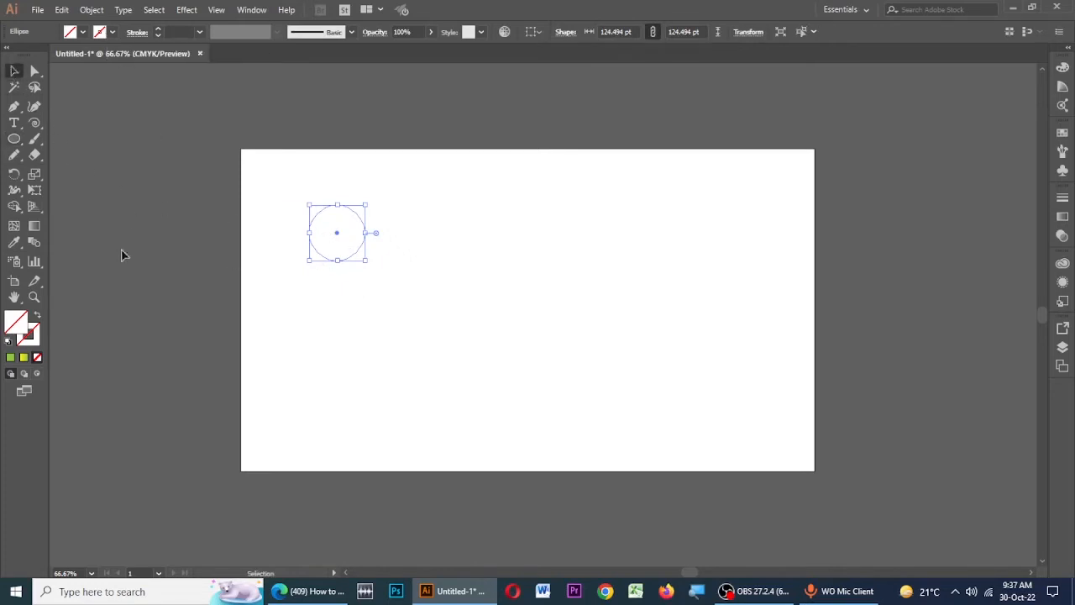
- Fill the circle with a linear gradient running from yellow to orange-red
{"action": "left_click", "coordinate": [1063, 216]}
{"action": "left_click", "coordinate": [947, 289]}
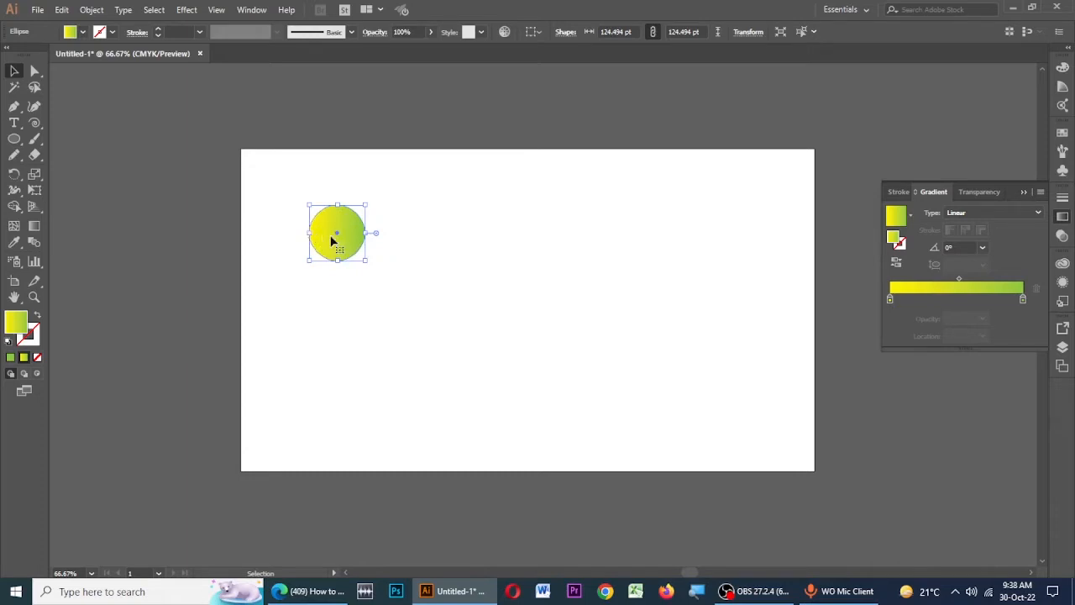
{"action": "double_click", "coordinate": [1023, 299]}
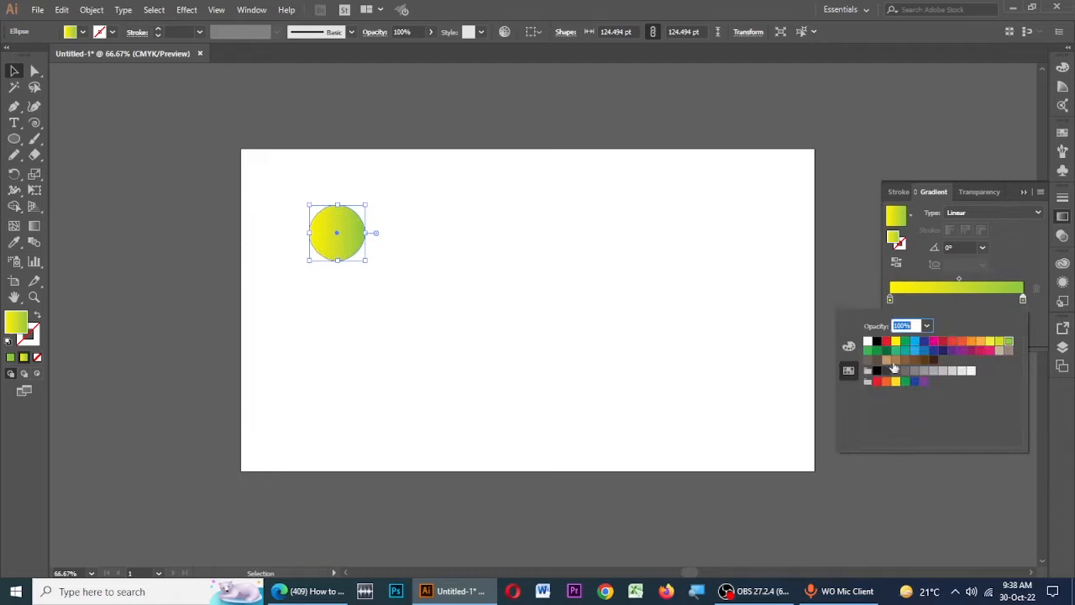
{"action": "left_click", "coordinate": [961, 342]}
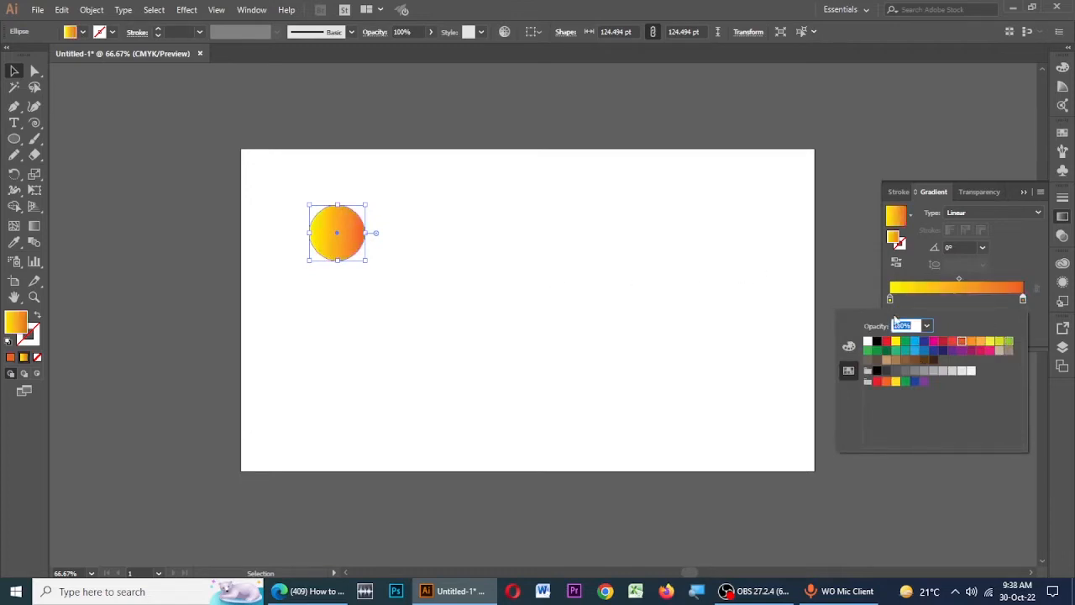
{"action": "left_click", "coordinate": [1025, 194]}
{"action": "left_click", "coordinate": [289, 189]}
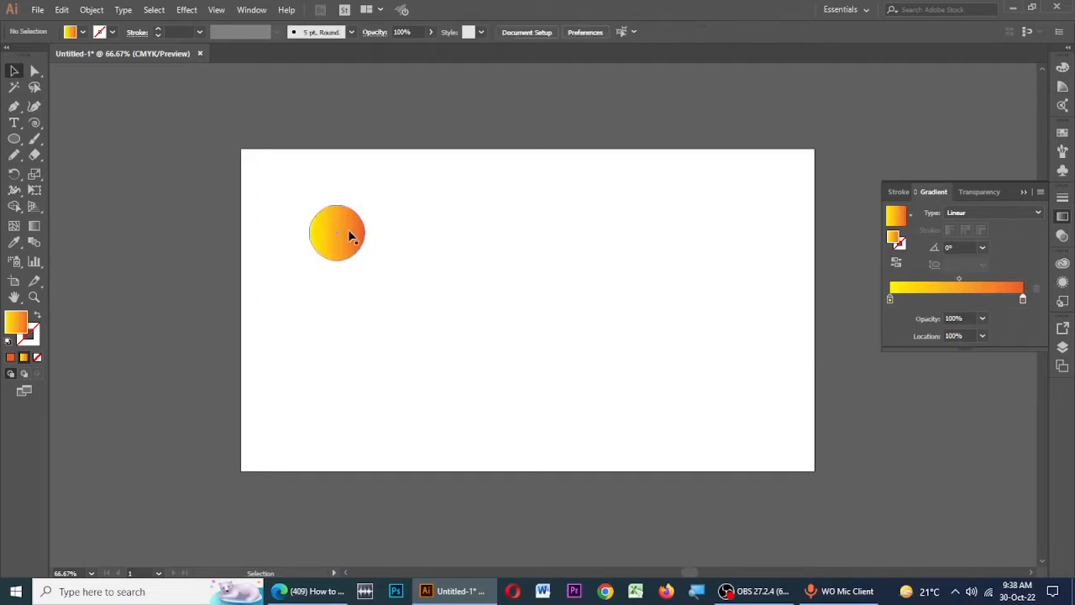
- Duplicate the gradient circle horizontally, placing the copy to its right with a gap between them
{"action": "left_click", "coordinate": [351, 236]}
{"action": "left_click", "coordinate": [463, 230]}
{"action": "left_click", "coordinate": [348, 243]}
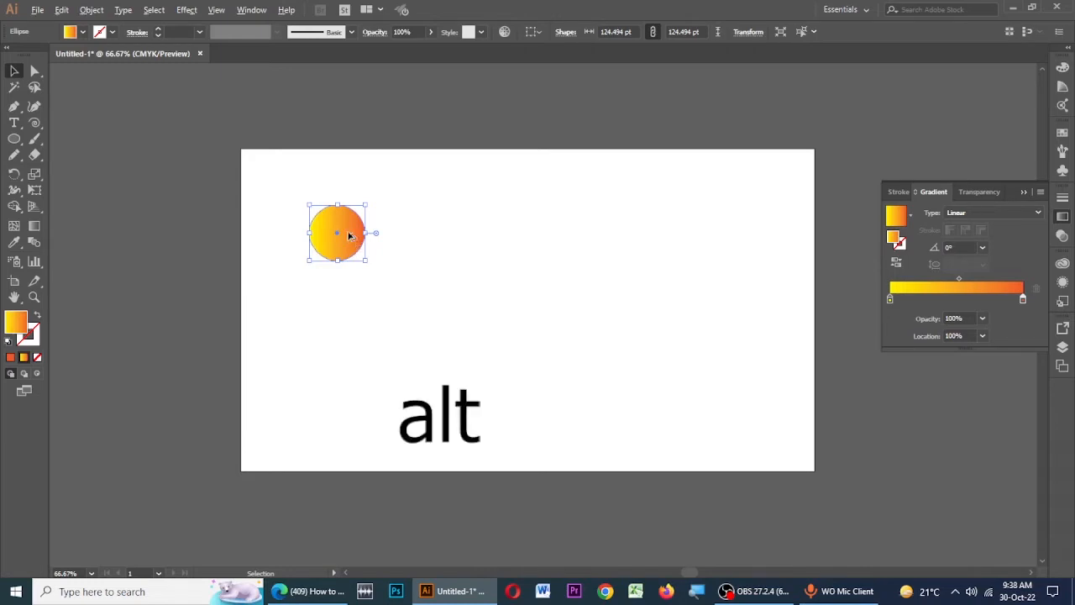
{"action": "left_click_drag", "start_coordinate": [351, 241], "coordinate": [468, 237]}
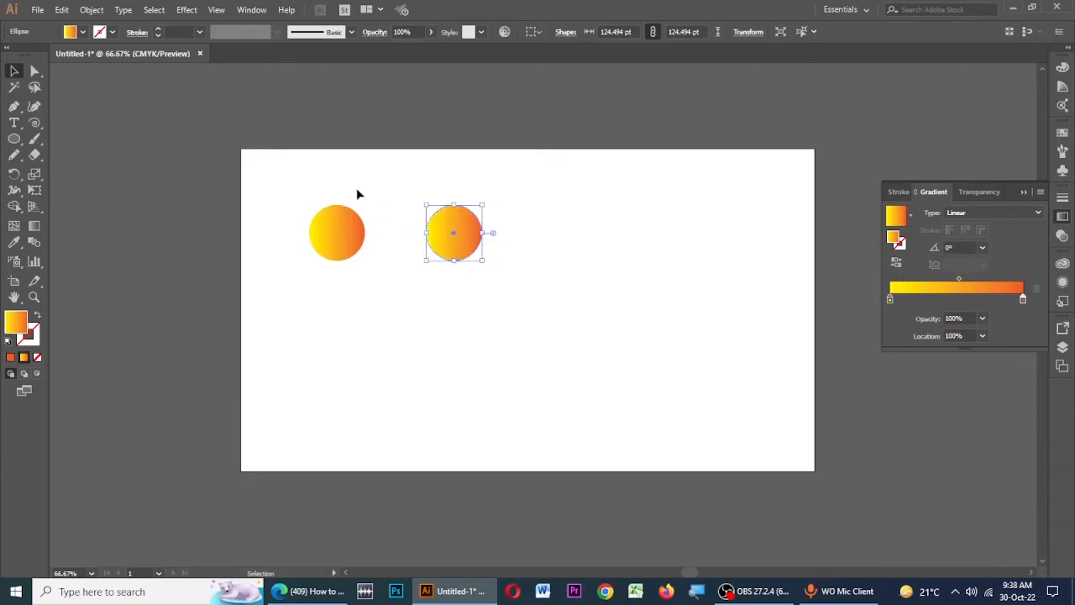
{"action": "left_click", "coordinate": [501, 191]}
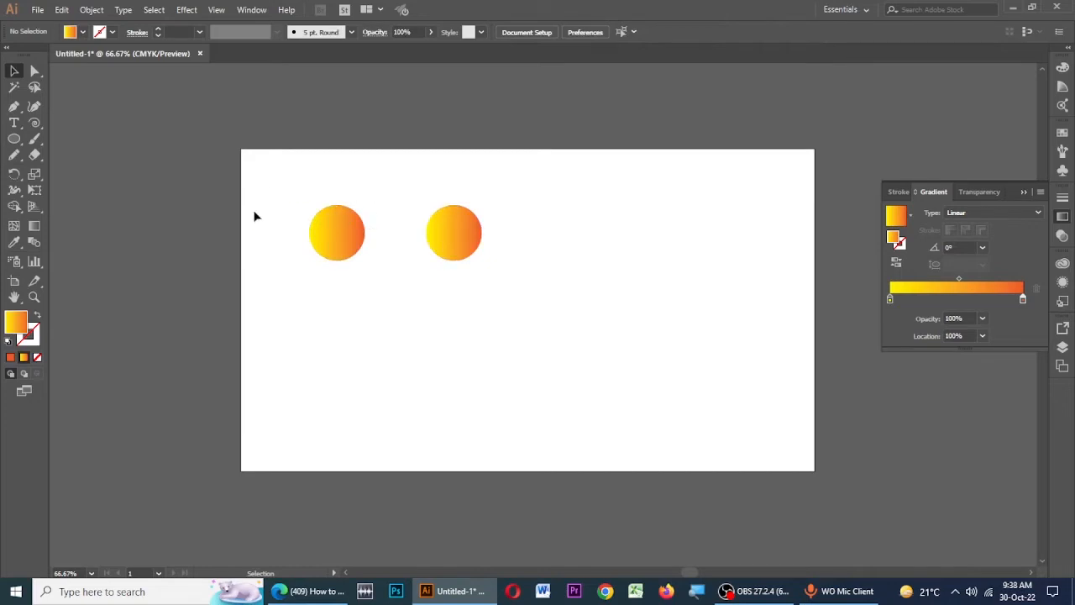
- Open the Blend tool's options and set the spacing to Specified Steps
{"action": "double_click", "coordinate": [32, 241]}
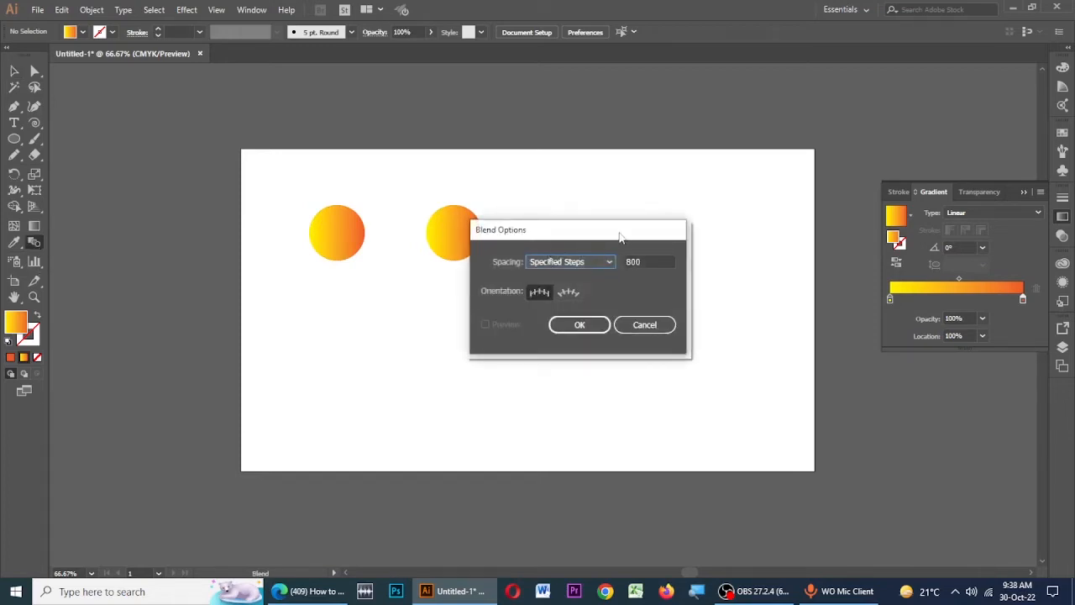
{"action": "left_click_drag", "start_coordinate": [617, 231], "coordinate": [612, 209]}
{"action": "left_click", "coordinate": [581, 236]}
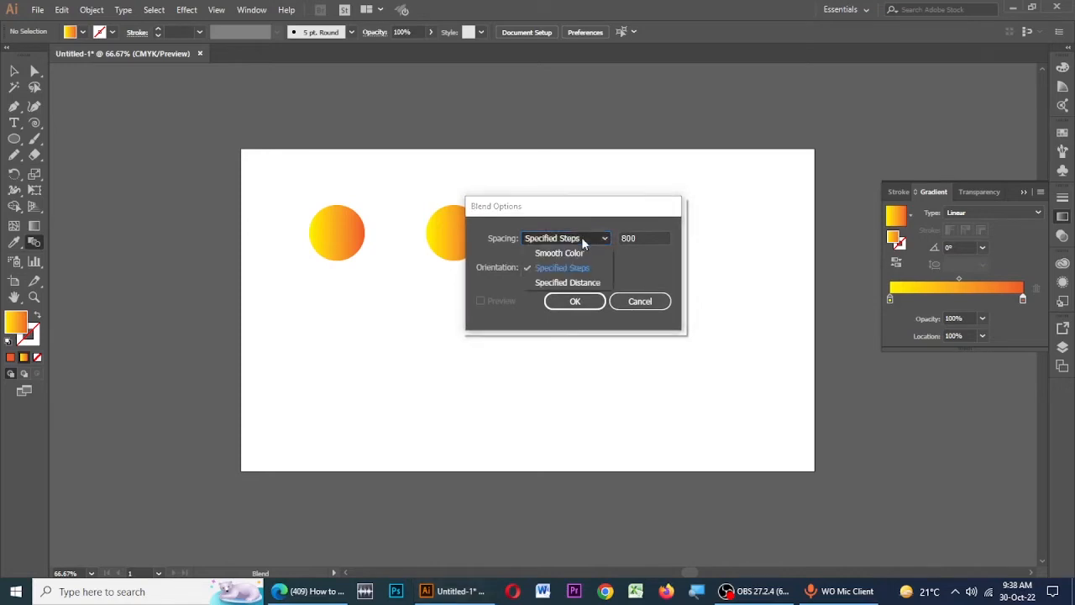
{"action": "left_click", "coordinate": [569, 250]}
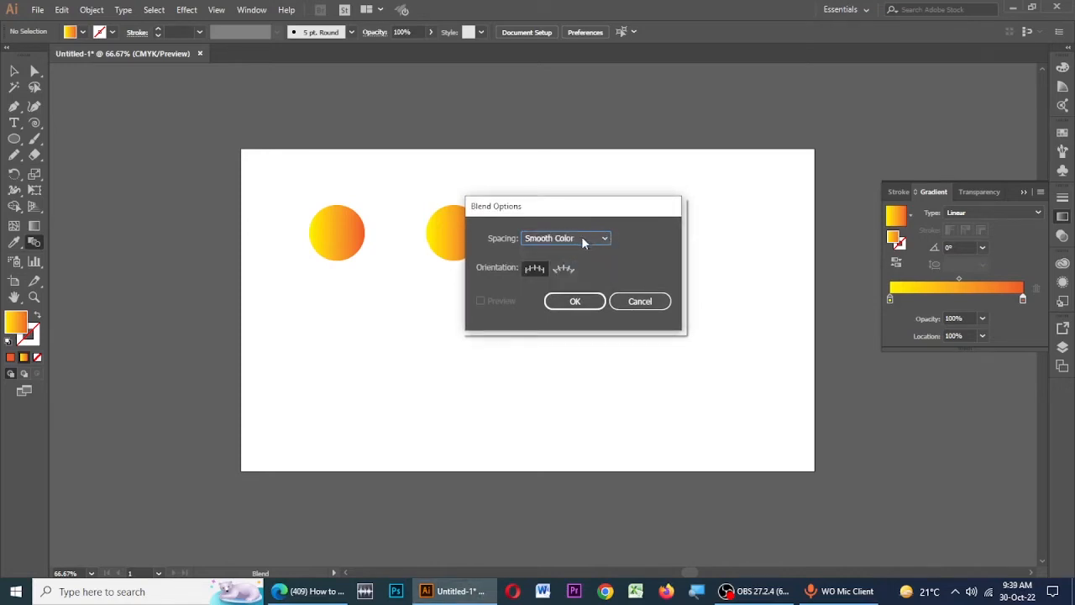
{"action": "left_click_drag", "start_coordinate": [593, 208], "coordinate": [685, 171]}
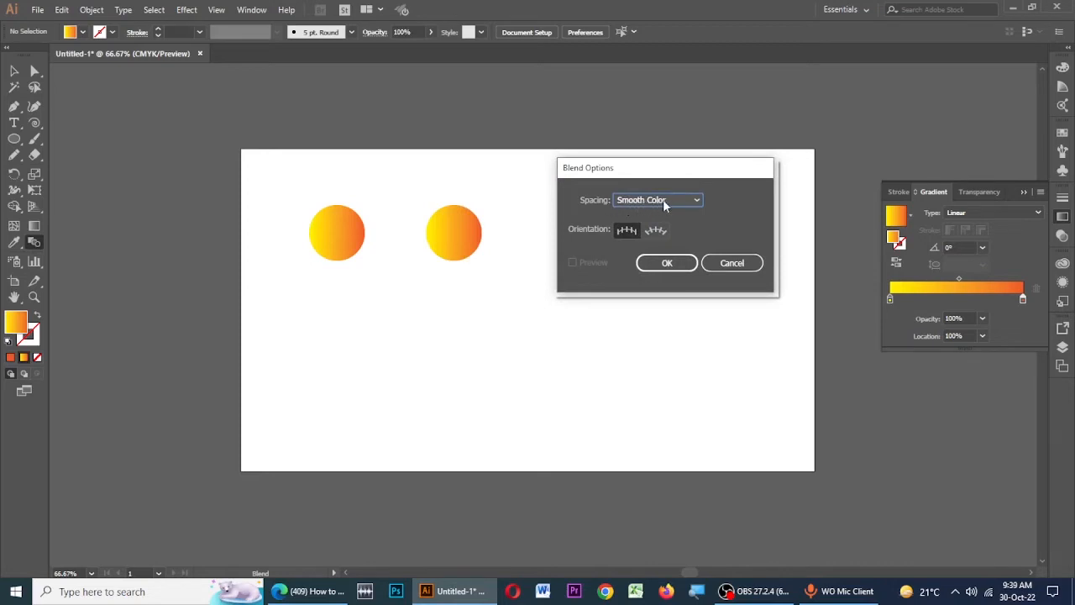
{"action": "left_click", "coordinate": [670, 199]}
{"action": "left_click", "coordinate": [654, 228]}
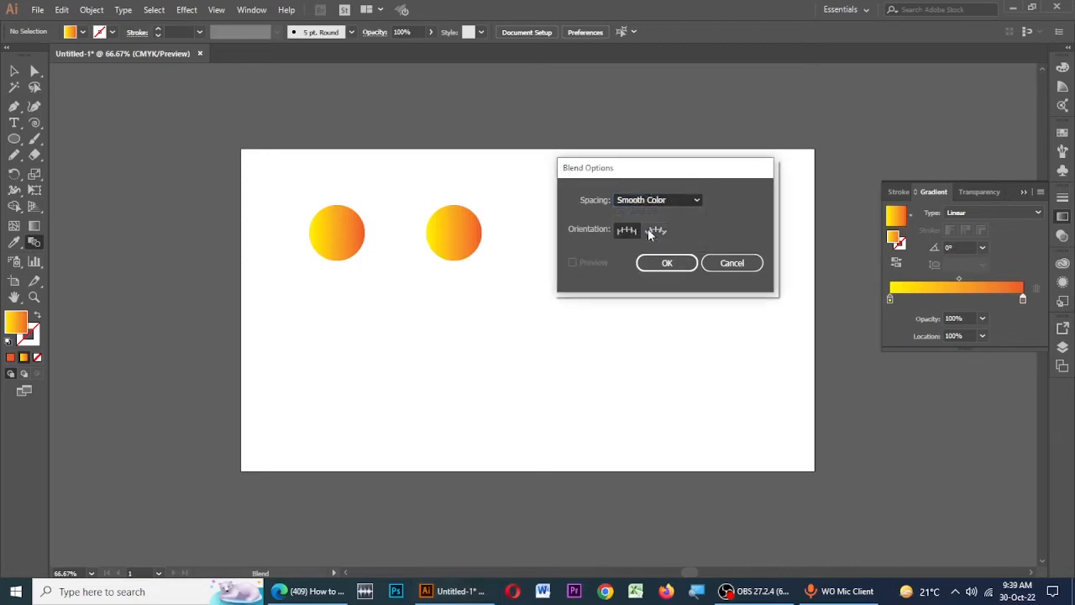
- Set the number of blend steps to 500 and apply the blend options
{"action": "left_click", "coordinate": [739, 199]}
{"action": "left_click_drag", "start_coordinate": [746, 199], "coordinate": [709, 203]}
{"action": "left_click", "coordinate": [747, 200]}
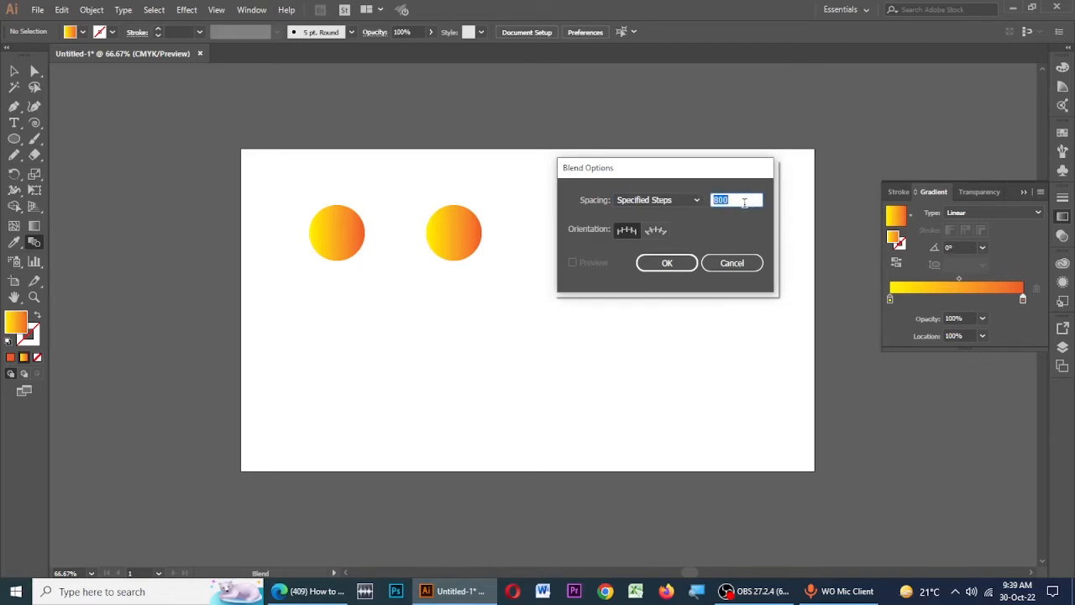
{"action": "type", "text": "2"}
{"action": "key", "text": "BackSpace"}
{"action": "key", "text": "BackSpace"}
{"action": "type", "text": "500"}
{"action": "left_click", "coordinate": [667, 262]}
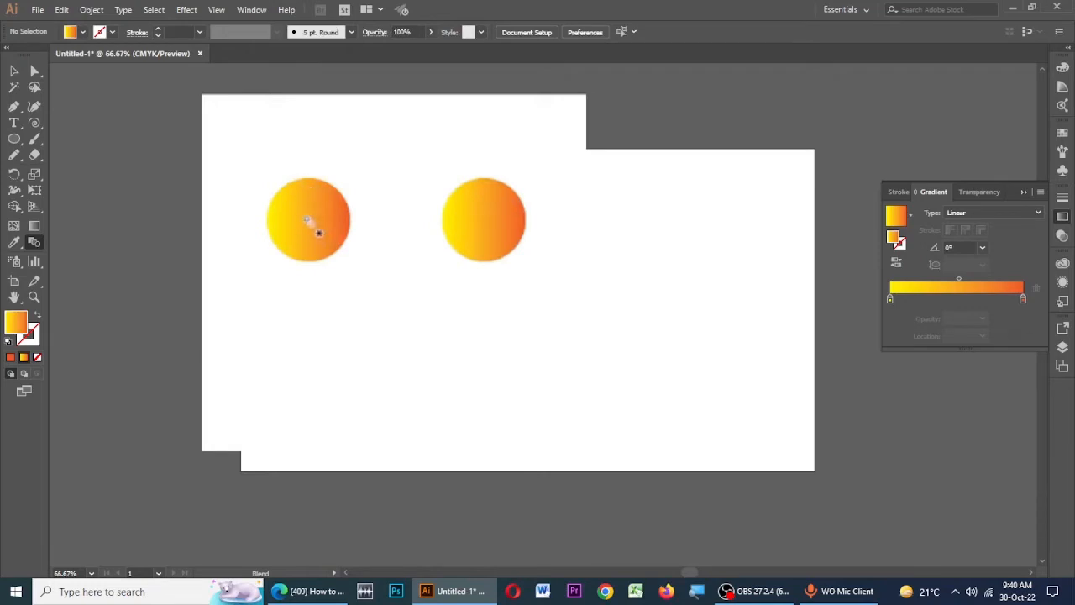
- Blend the left circle into the right one with the Blend tool to form a smooth gradient bar
{"action": "scroll", "coordinate": [306, 220], "scroll_direction": "up", "scroll_amount": 2}
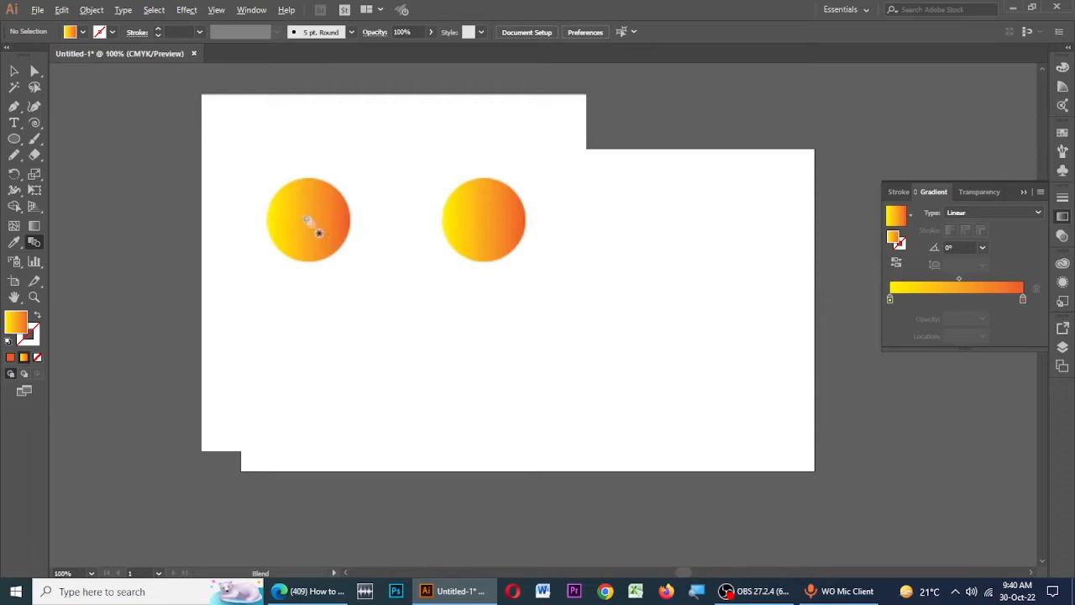
{"action": "scroll", "coordinate": [295, 195], "scroll_direction": "down", "scroll_amount": 1}
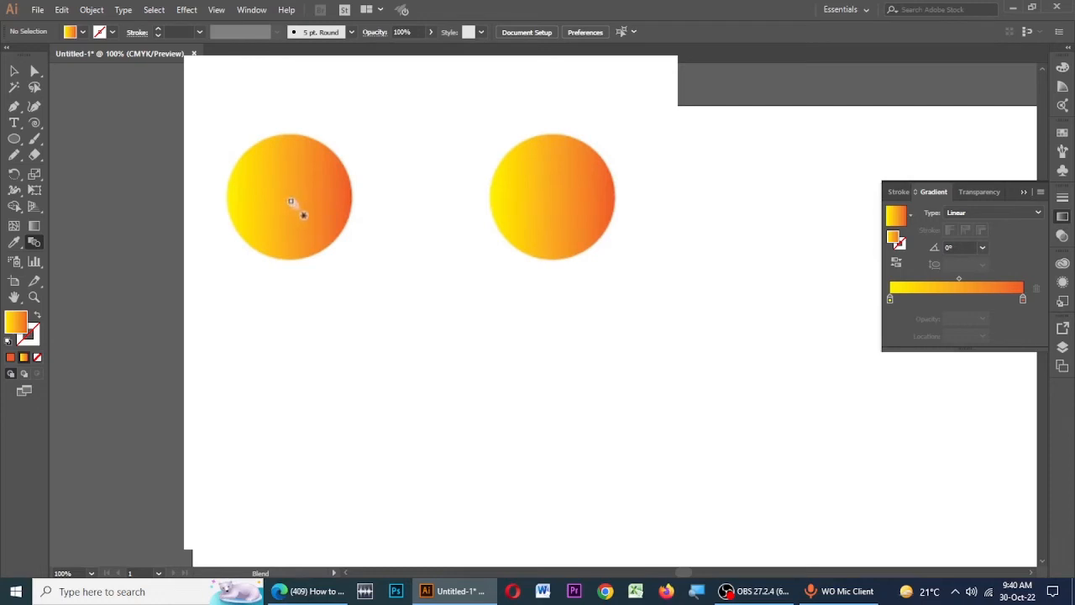
{"action": "left_click", "coordinate": [293, 206]}
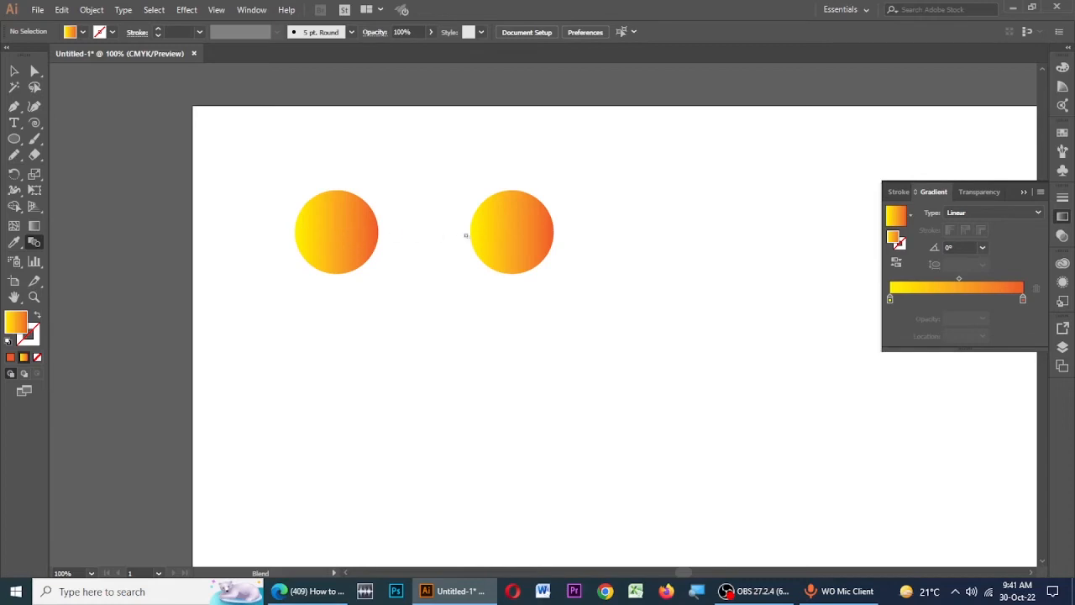
{"action": "left_click", "coordinate": [516, 241]}
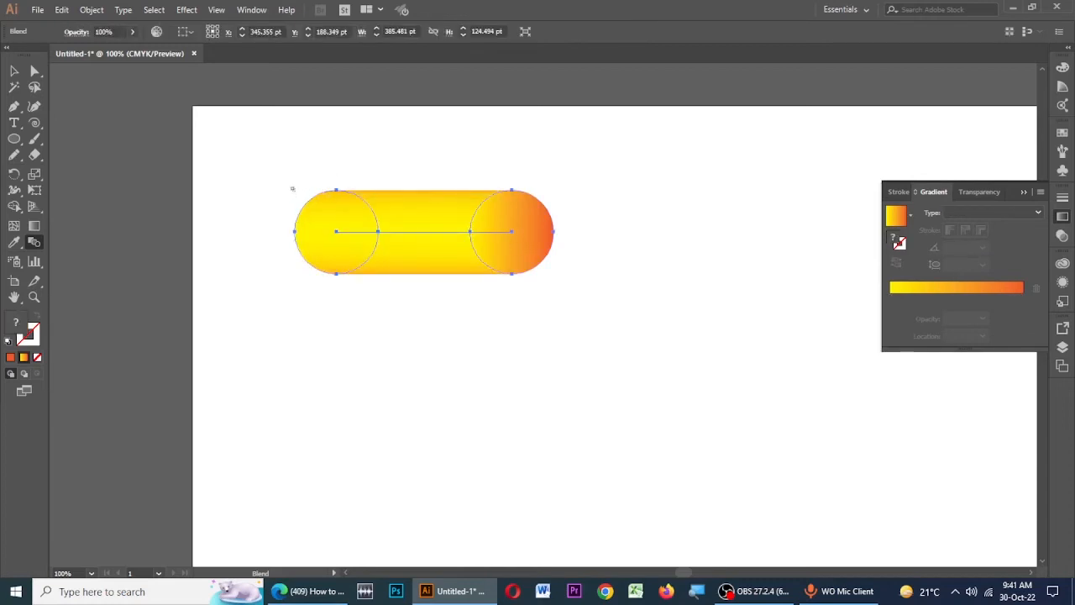
{"action": "left_click", "coordinate": [15, 71]}
{"action": "scroll", "coordinate": [382, 195], "scroll_direction": "down", "scroll_amount": 2, "text": "alt"}
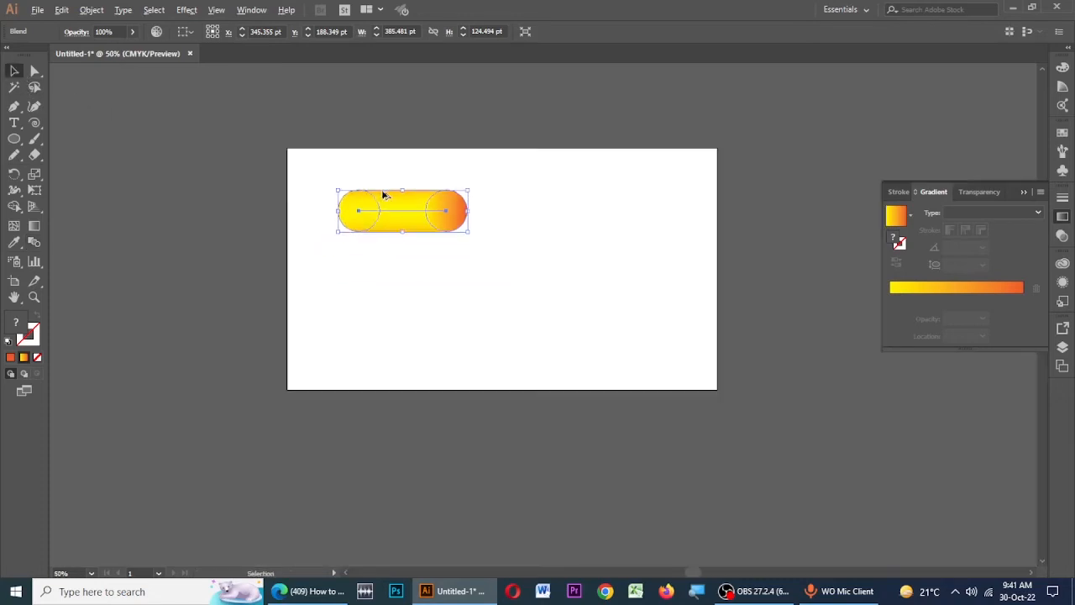
{"action": "scroll", "coordinate": [451, 233], "scroll_direction": "up", "scroll_amount": 1, "text": "alt"}
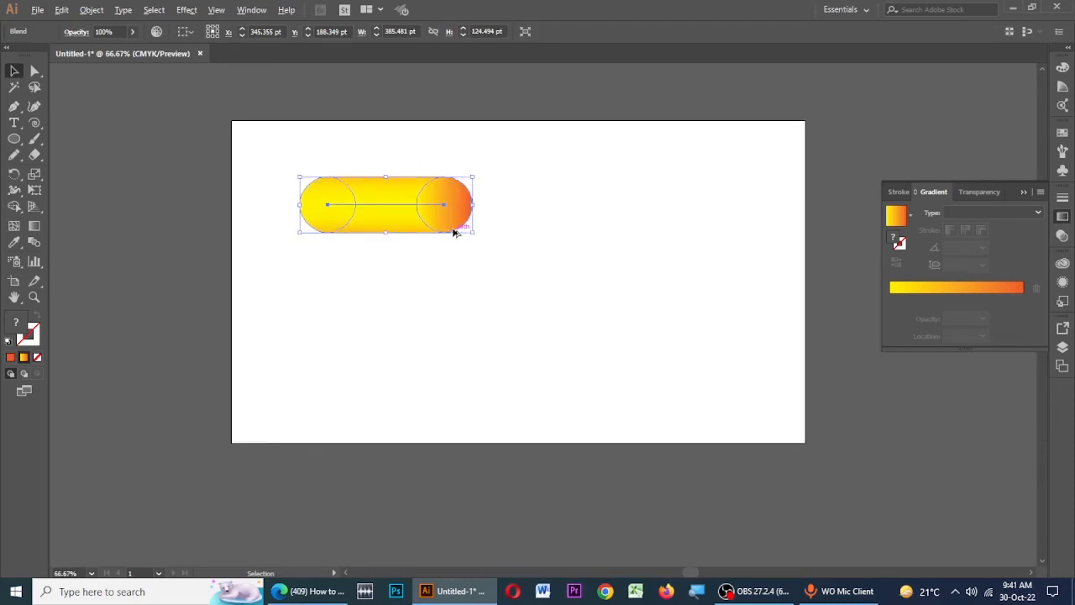
- Add a letter T as text to the right of the blend and enlarge it to about 317 pt
{"action": "left_click", "coordinate": [15, 124]}
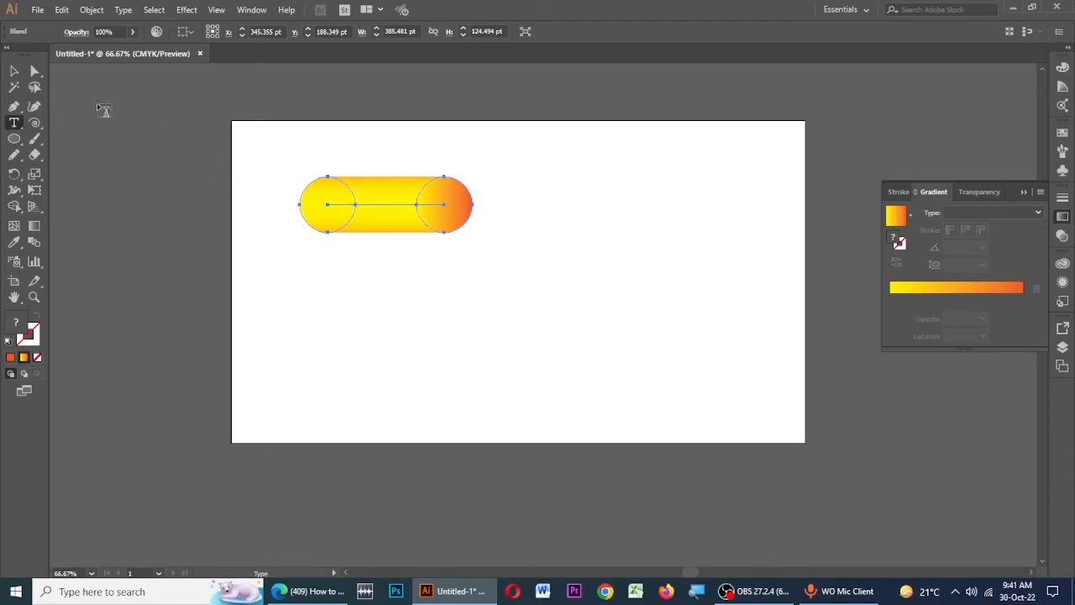
{"action": "left_click", "coordinate": [14, 71]}
{"action": "left_click", "coordinate": [486, 248]}
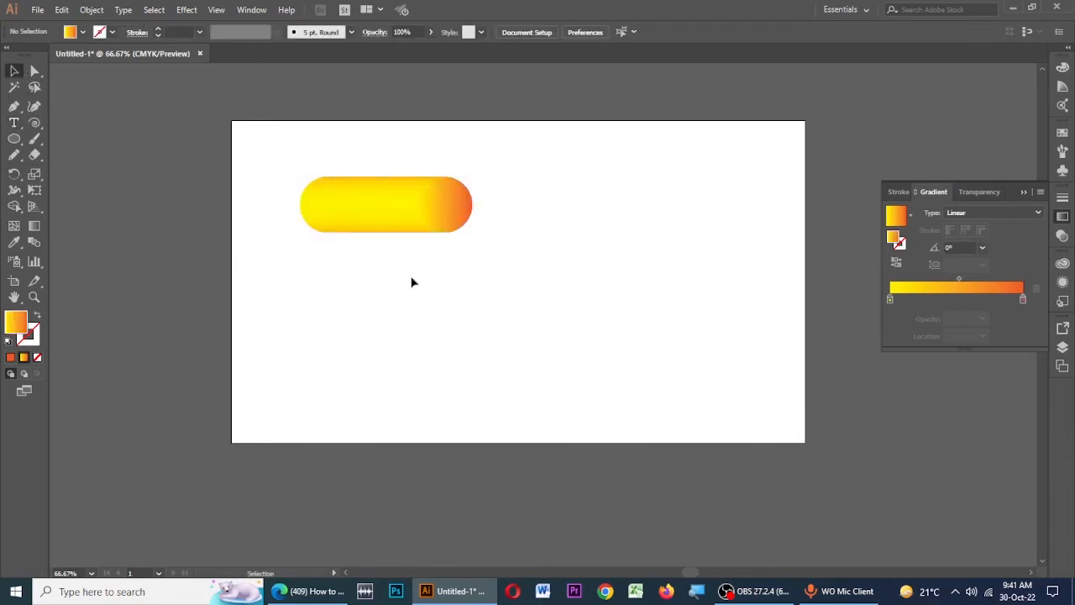
{"action": "left_click", "coordinate": [13, 124]}
{"action": "left_click", "coordinate": [567, 282]}
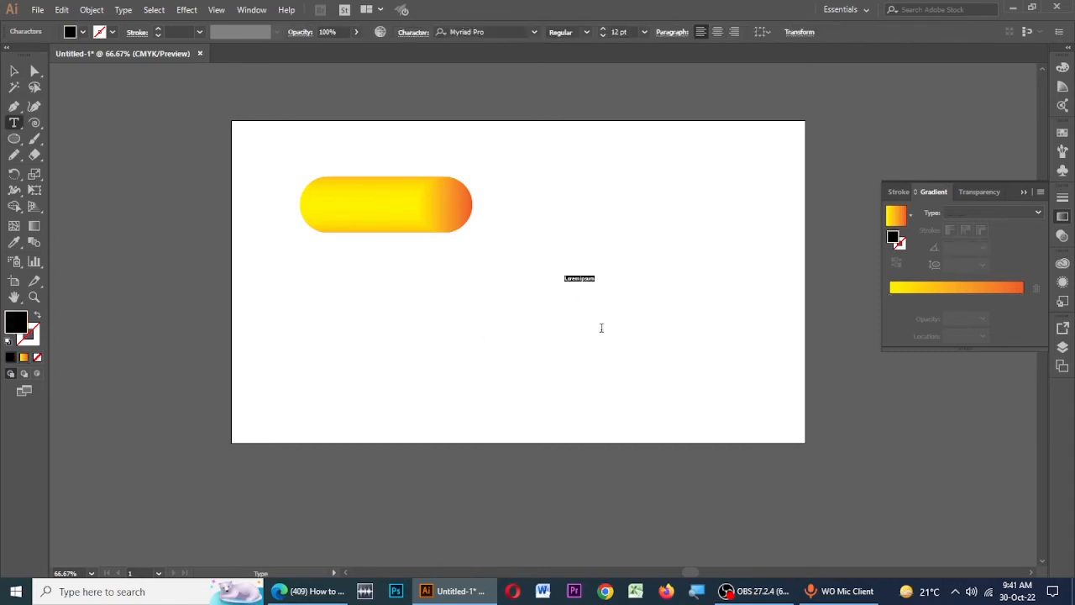
{"action": "key", "text": "BackSpace"}
{"action": "left_click", "coordinate": [13, 71]}
{"action": "left_click_drag", "start_coordinate": [573, 273], "coordinate": [704, 153]}
{"action": "left_click_drag", "start_coordinate": [631, 210], "coordinate": [643, 180]}
{"action": "left_click_drag", "start_coordinate": [608, 227], "coordinate": [626, 226]}
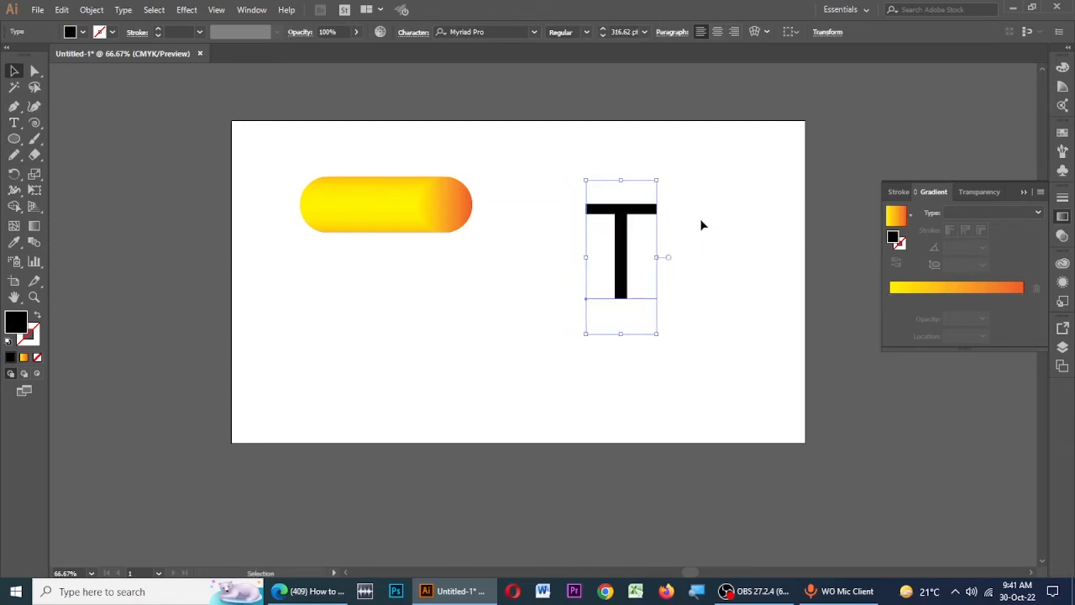
{"action": "left_click", "coordinate": [700, 224]}
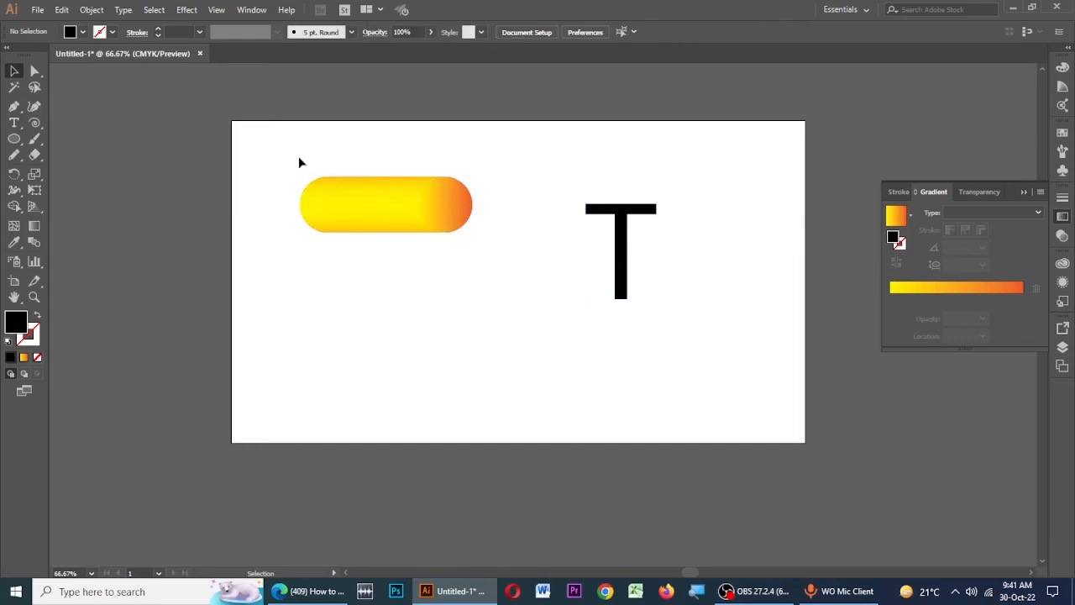
- Delete the letter T text object
{"action": "left_click_drag", "start_coordinate": [276, 160], "coordinate": [745, 353]}
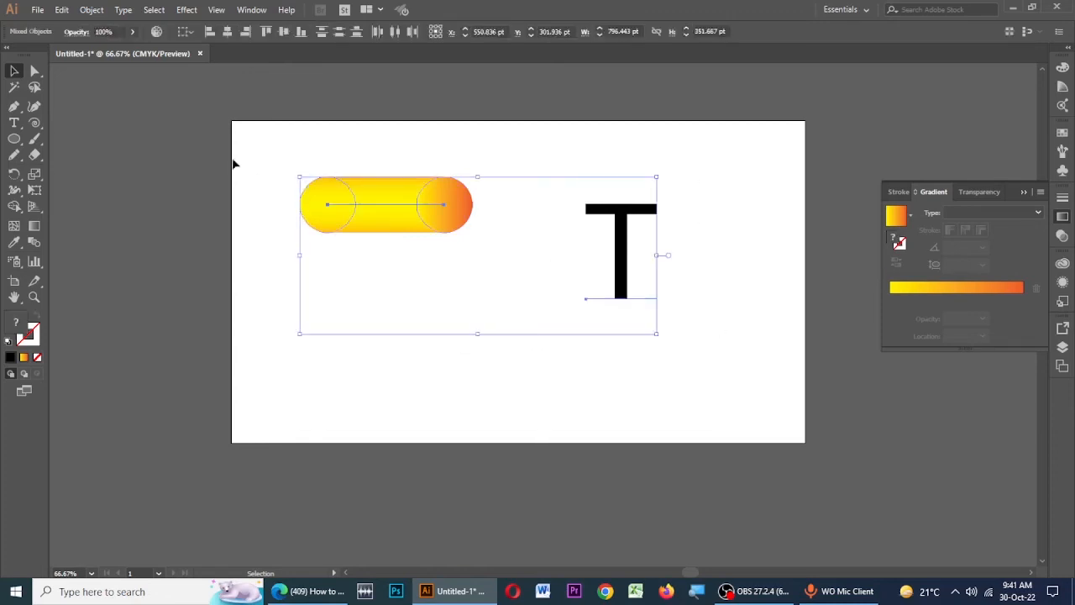
{"action": "left_click", "coordinate": [91, 10]}
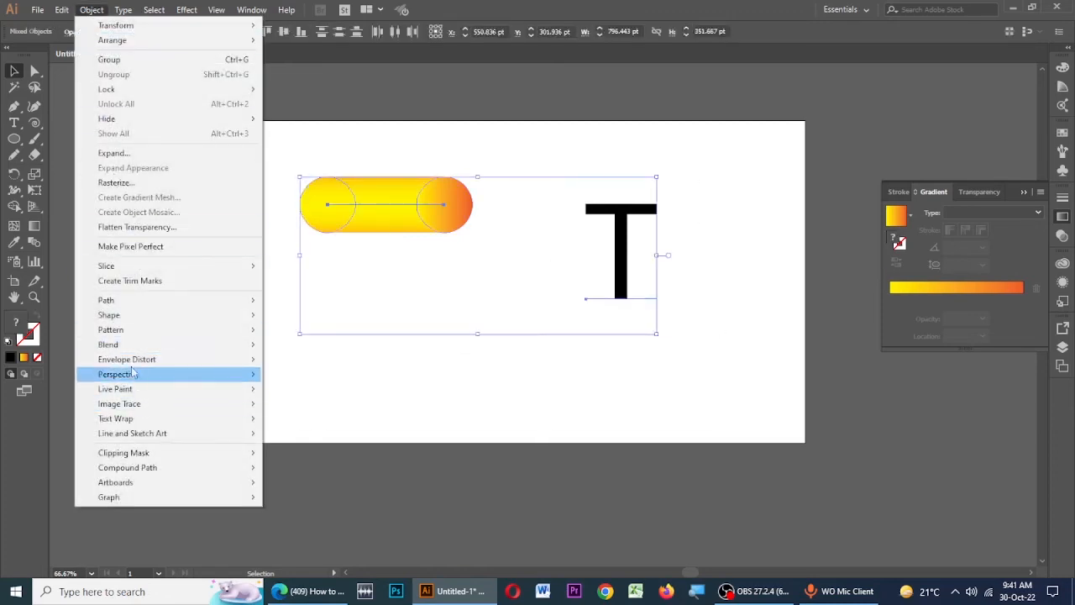
{"action": "mouse_move", "coordinate": [118, 346]}
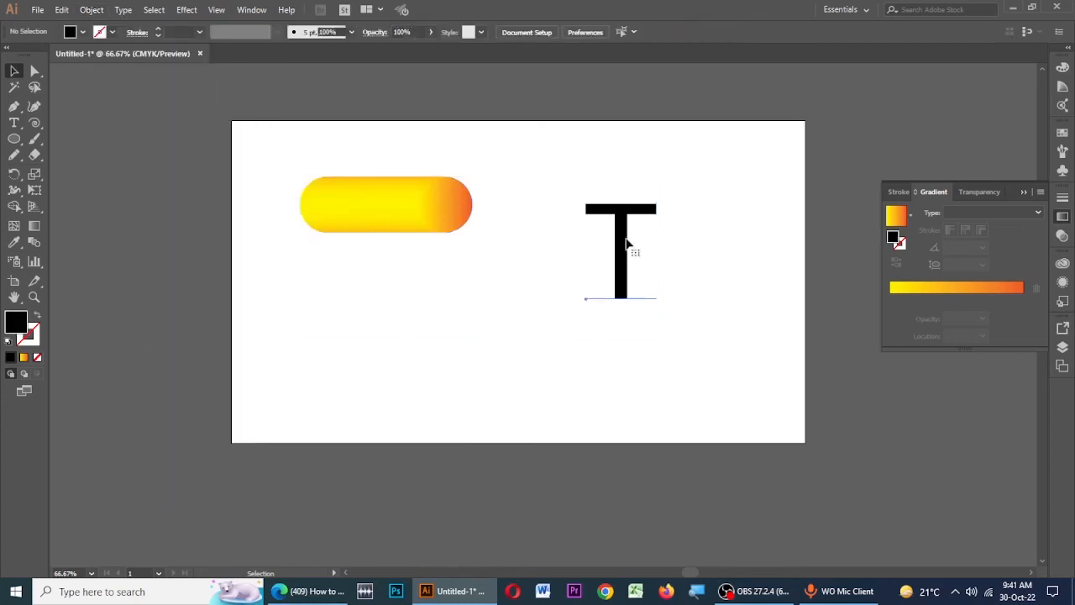
{"action": "left_click", "coordinate": [624, 252]}
{"action": "key", "text": "Delete"}
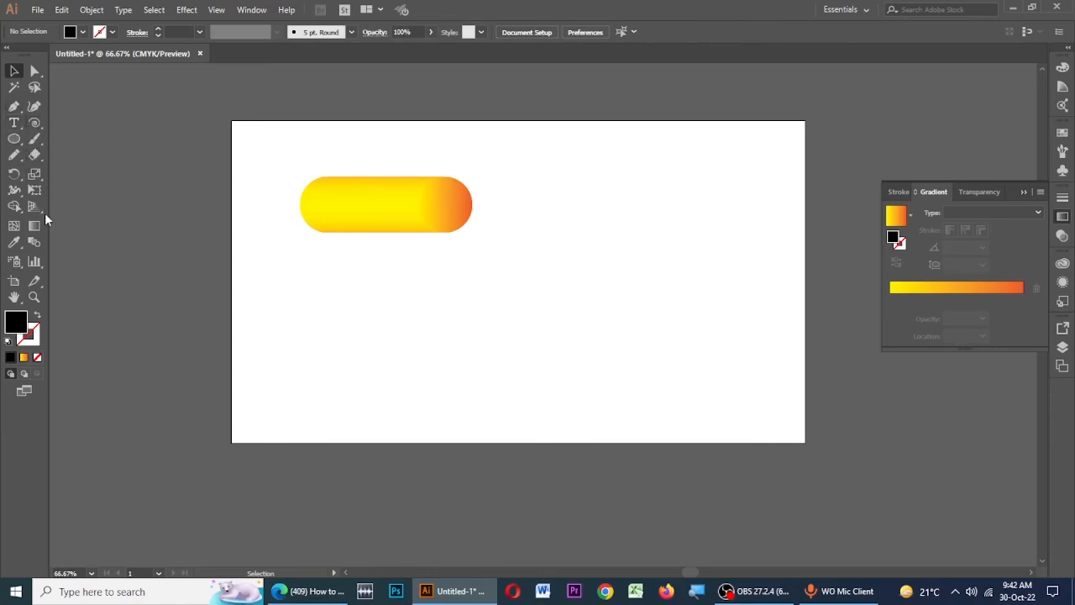
- Set the Pencil tool's fidelity to Smooth and draw a letter P path about 317 × 470 pt right of the blend
{"action": "left_click", "coordinate": [14, 154]}
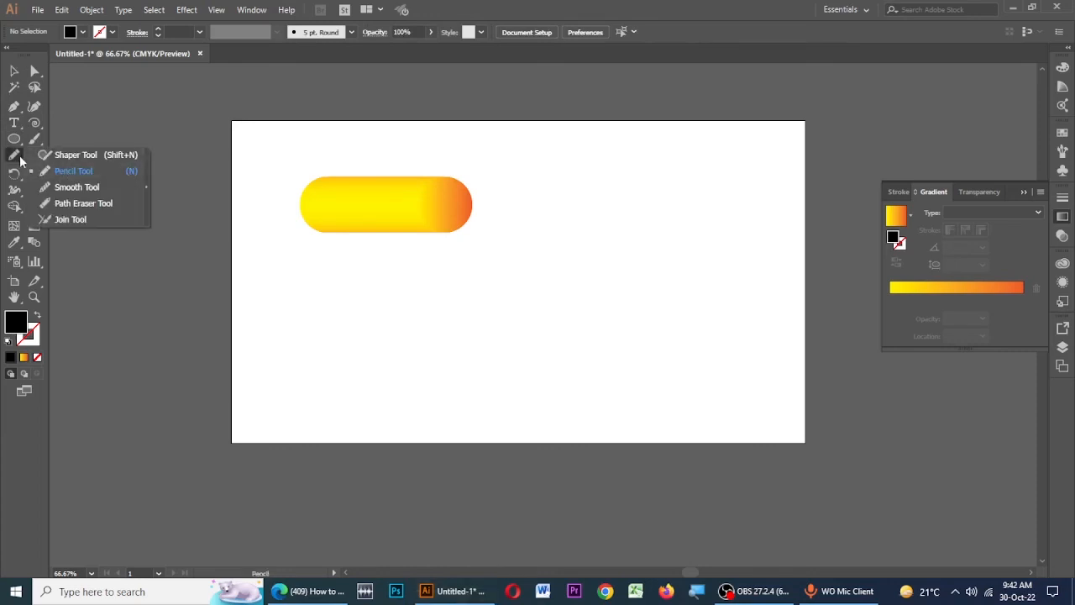
{"action": "double_click", "coordinate": [67, 170]}
{"action": "left_click_drag", "start_coordinate": [538, 164], "coordinate": [535, 156]}
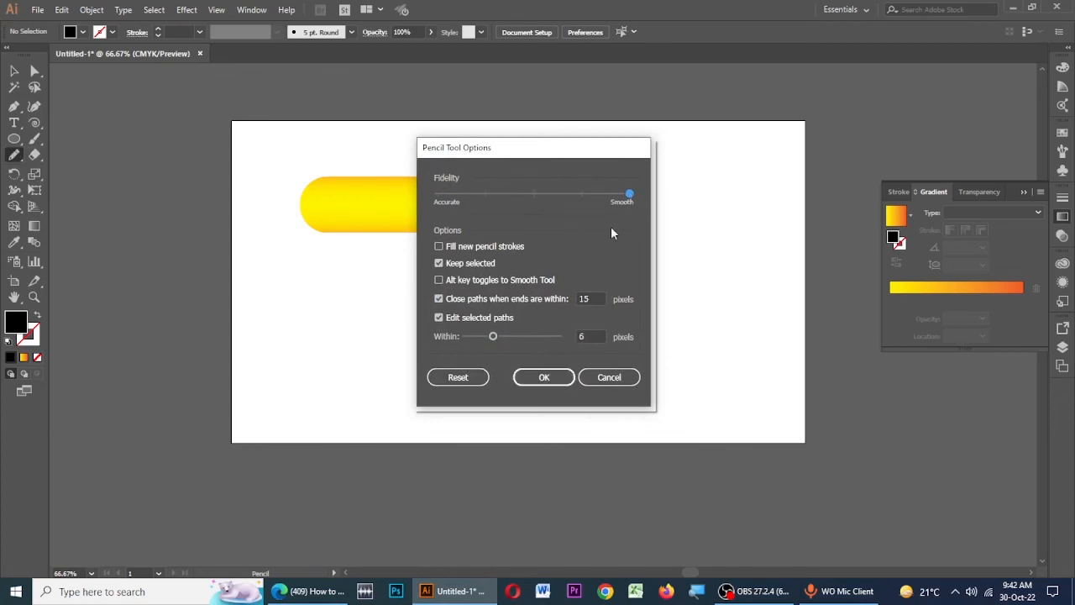
{"action": "left_click", "coordinate": [554, 378]}
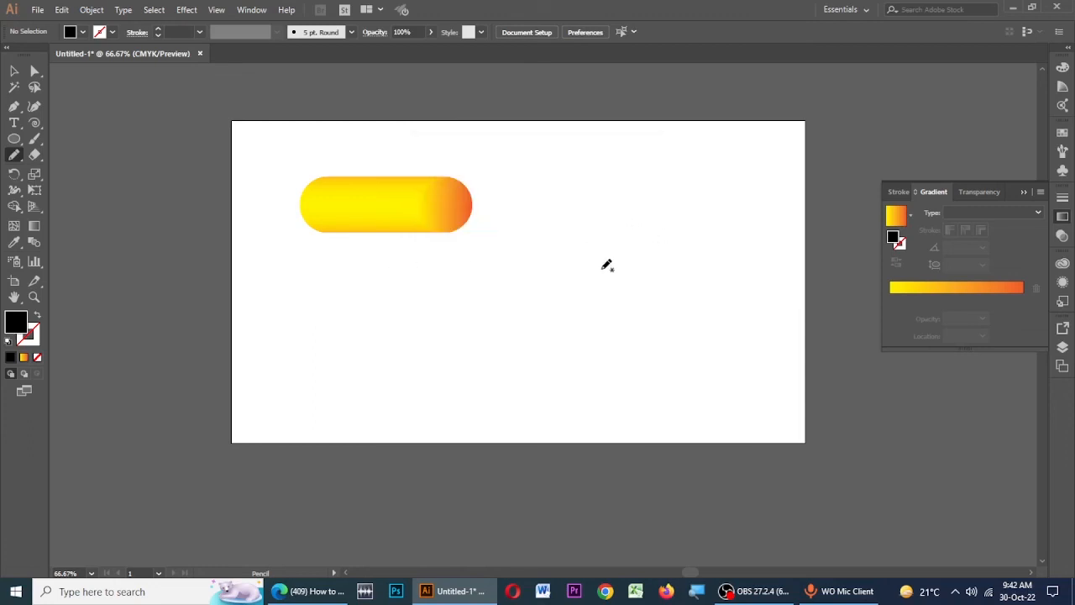
{"action": "mouse_move", "coordinate": [601, 217]}
{"action": "left_mouse_down"}
{"action": "mouse_move", "coordinate": [616, 405]}
{"action": "mouse_move", "coordinate": [604, 206]}
{"action": "mouse_move", "coordinate": [685, 196]}
{"action": "mouse_move", "coordinate": [719, 217]}
{"action": "mouse_move", "coordinate": [742, 271]}
{"action": "mouse_move", "coordinate": [726, 303]}
{"action": "mouse_move", "coordinate": [612, 306]}
{"action": "left_mouse_up"}
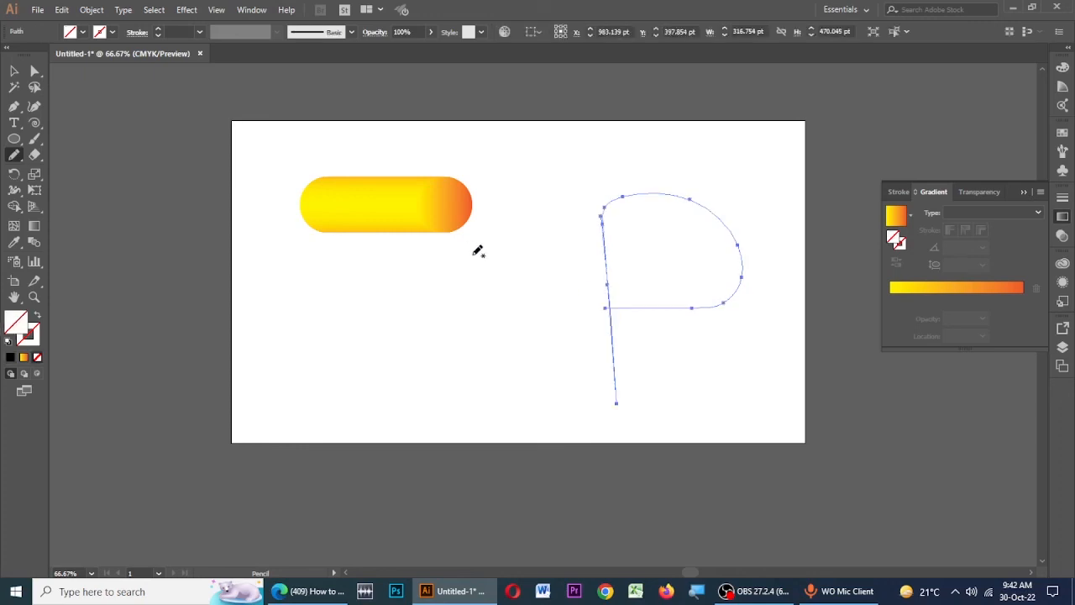
- Replace the circle blend's spine with the pencil-drawn P path
{"action": "left_click", "coordinate": [14, 71]}
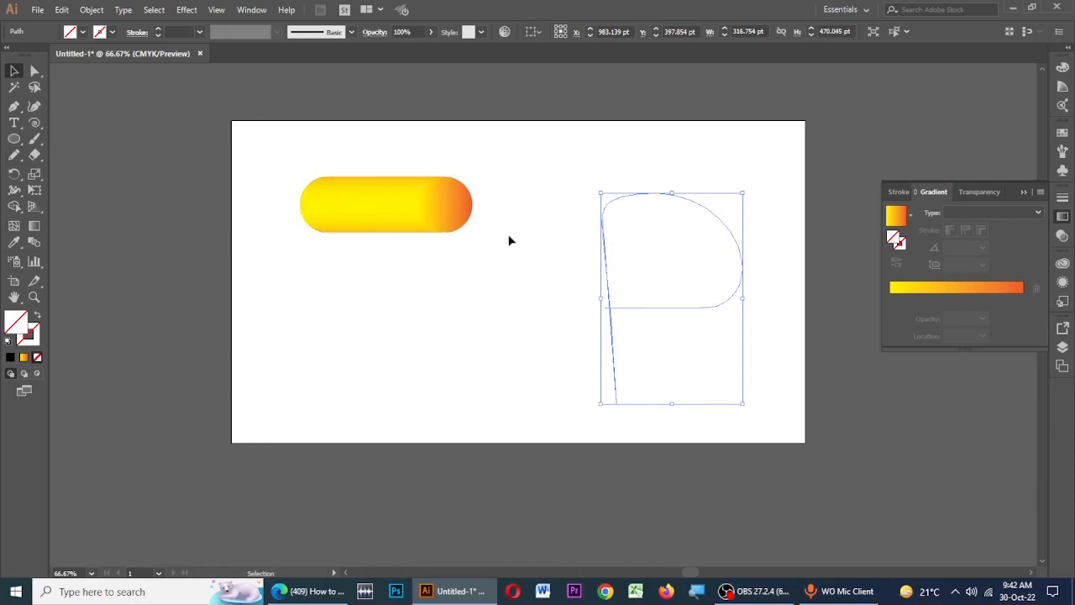
{"action": "left_click", "coordinate": [364, 211], "text": "shift"}
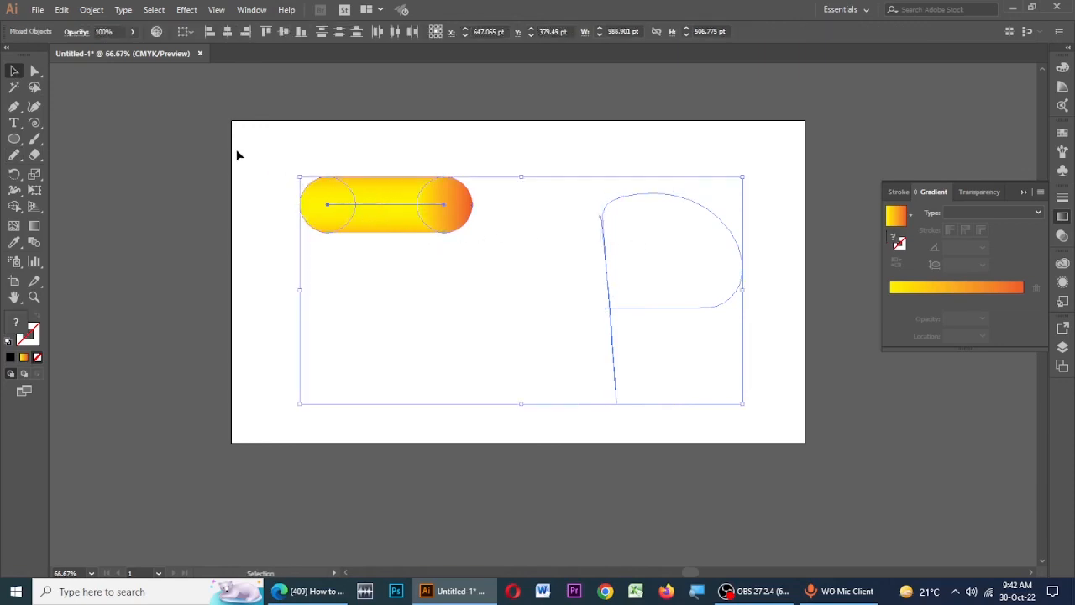
{"action": "left_click", "coordinate": [92, 11]}
{"action": "mouse_move", "coordinate": [122, 350]}
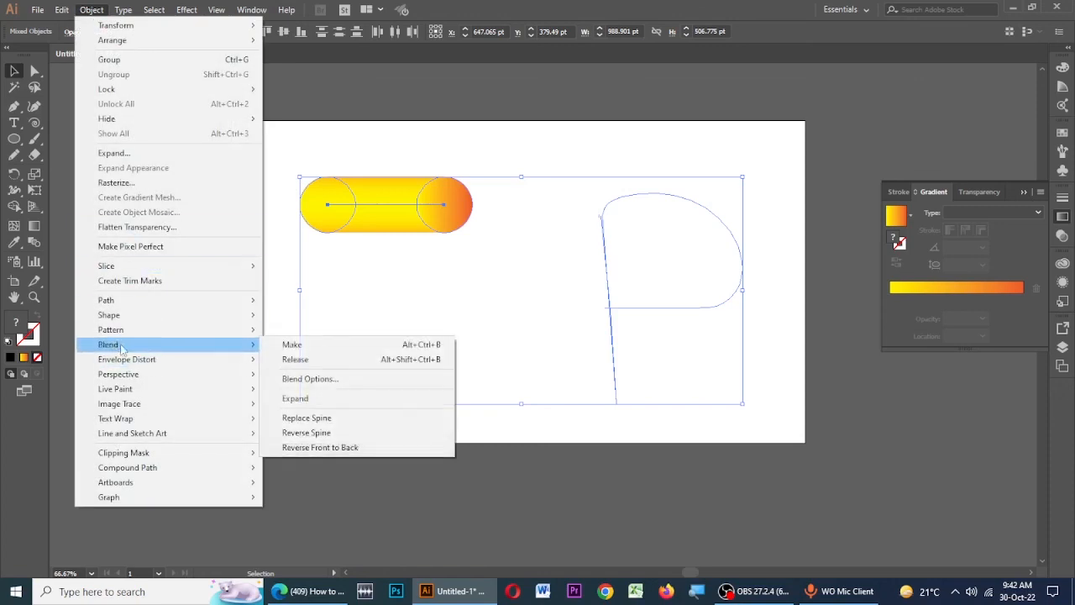
{"action": "left_click", "coordinate": [308, 417]}
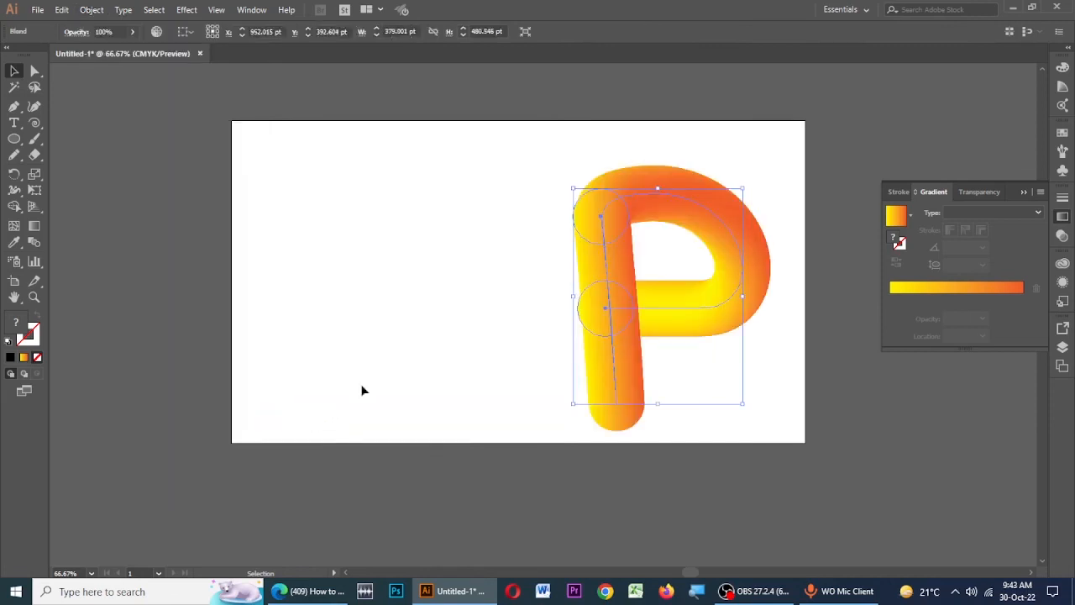
{"action": "left_click", "coordinate": [478, 228]}
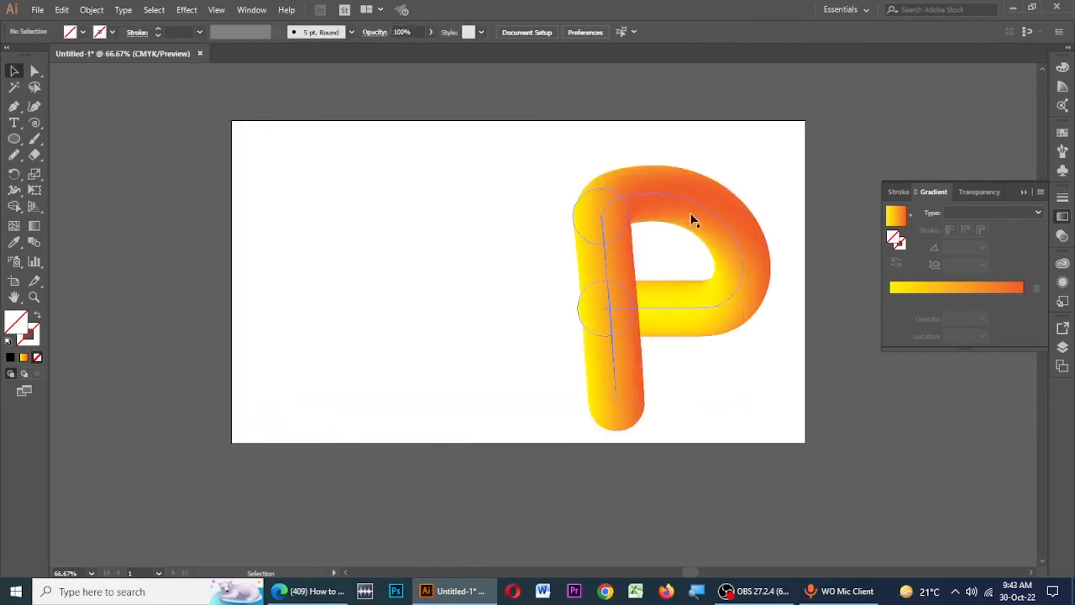